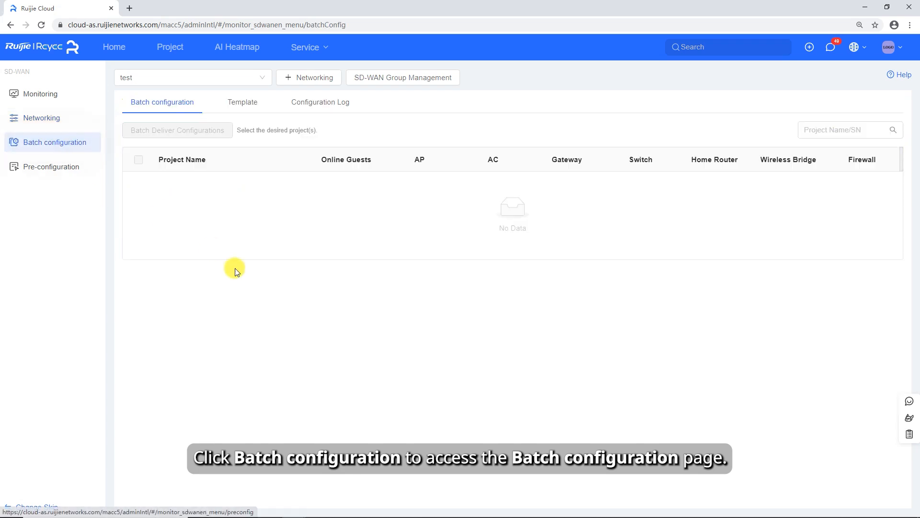
# Create and save a configuration template named password, with the Project Password item and its device password filled in
pyautogui.click(257, 112)
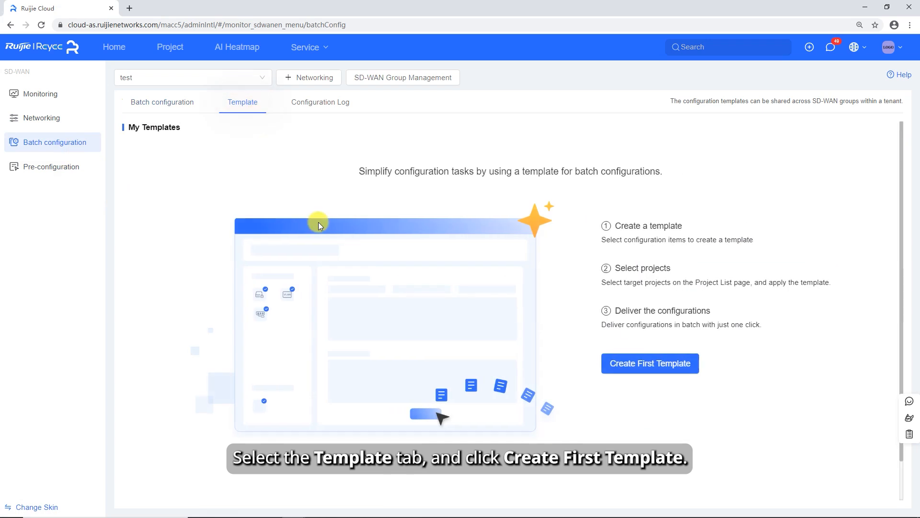
pyautogui.click(663, 358)
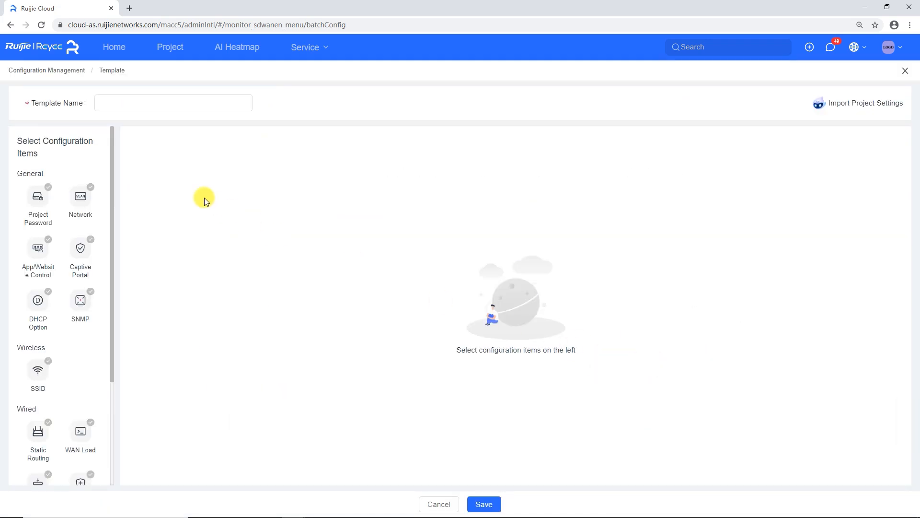
pyautogui.click(140, 104)
pyautogui.write('password')
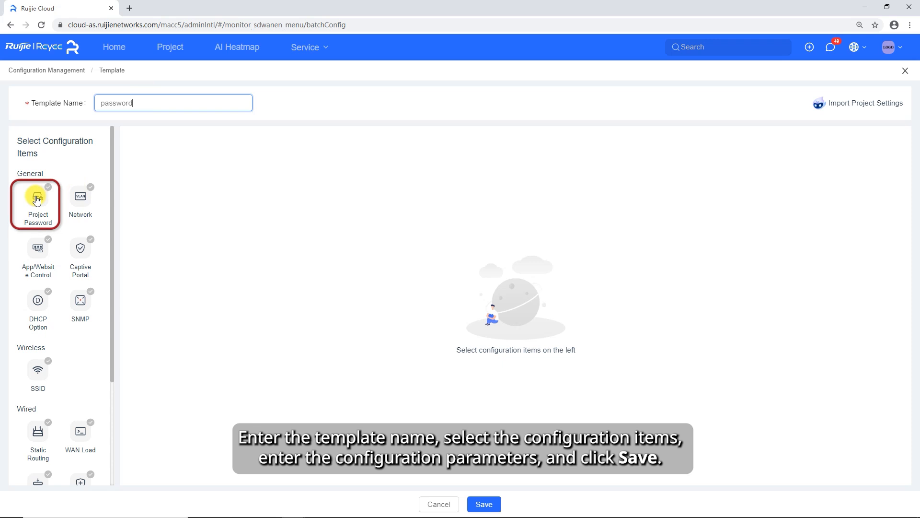
pyautogui.click(37, 199)
pyautogui.click(361, 167)
pyautogui.write('admin@123')
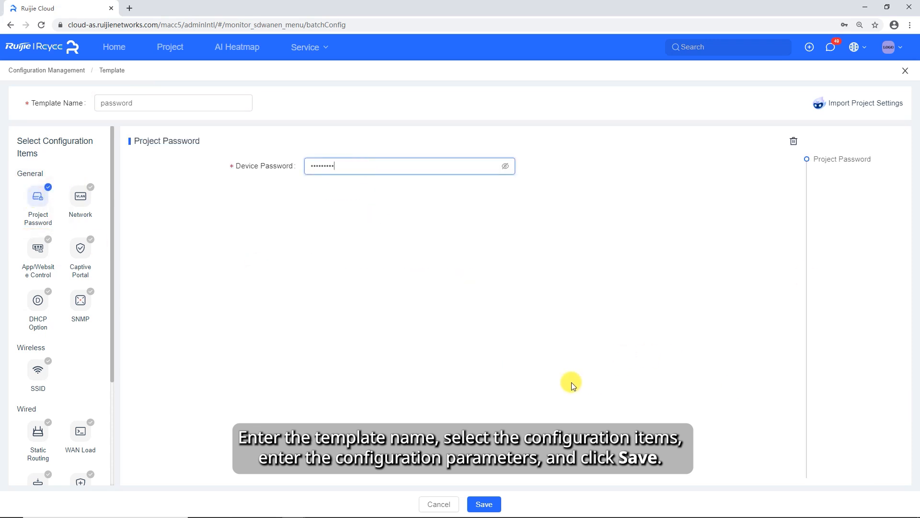
pyautogui.click(484, 504)
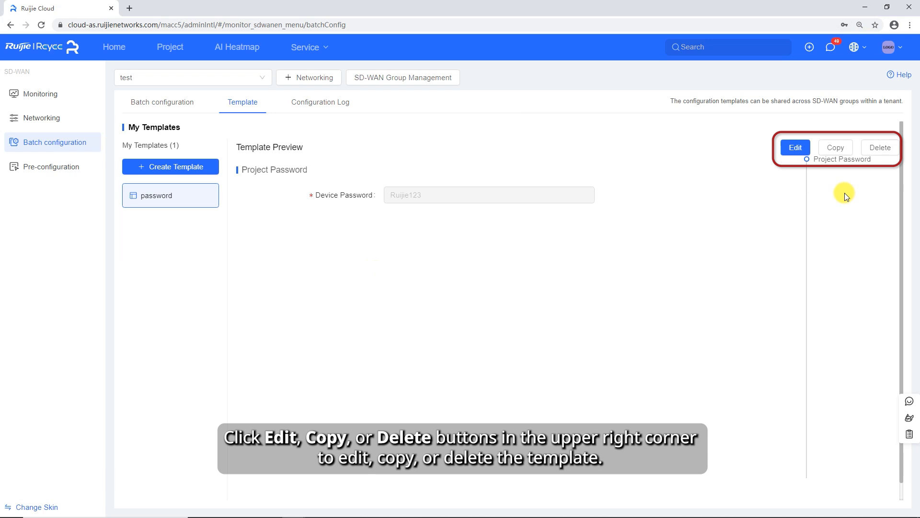
# Select projects GeneralDemo1 to GeneralDemo4 for batch configuration and start a batch delivery
pyautogui.click(171, 104)
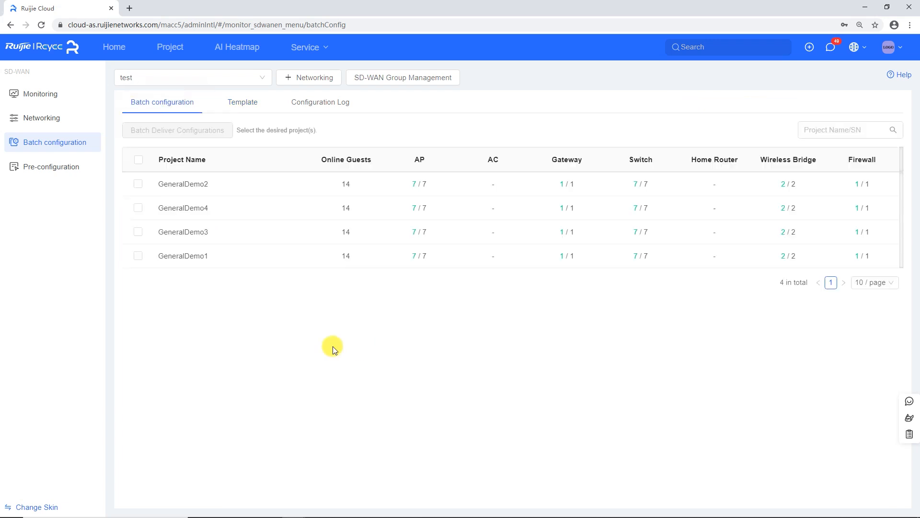
pyautogui.click(138, 185)
pyautogui.click(138, 208)
pyautogui.click(138, 232)
pyautogui.click(138, 256)
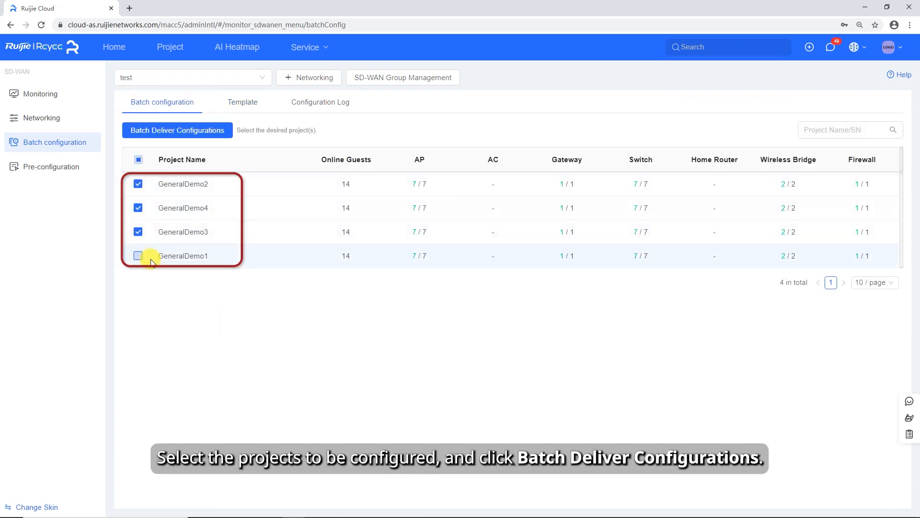
pyautogui.click(199, 136)
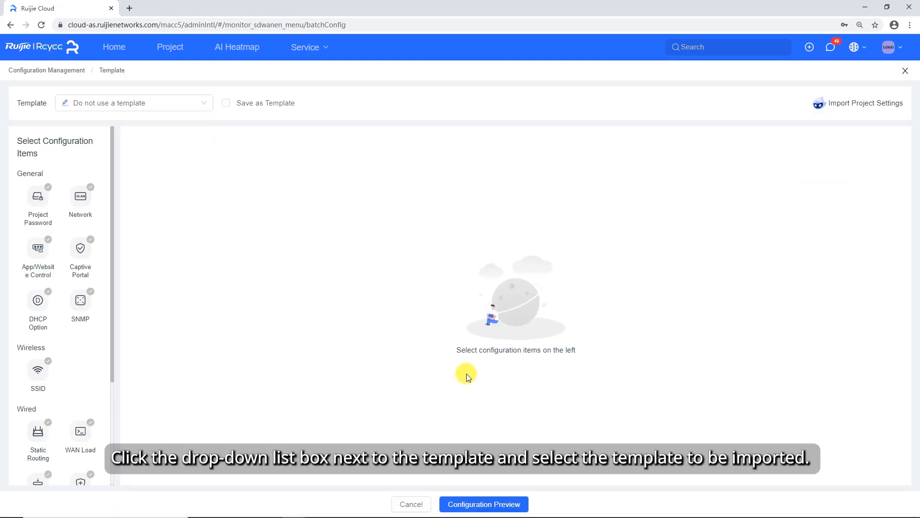
# Load the password template, preview its configuration support, and deliver it to the selected projects
pyautogui.click(139, 102)
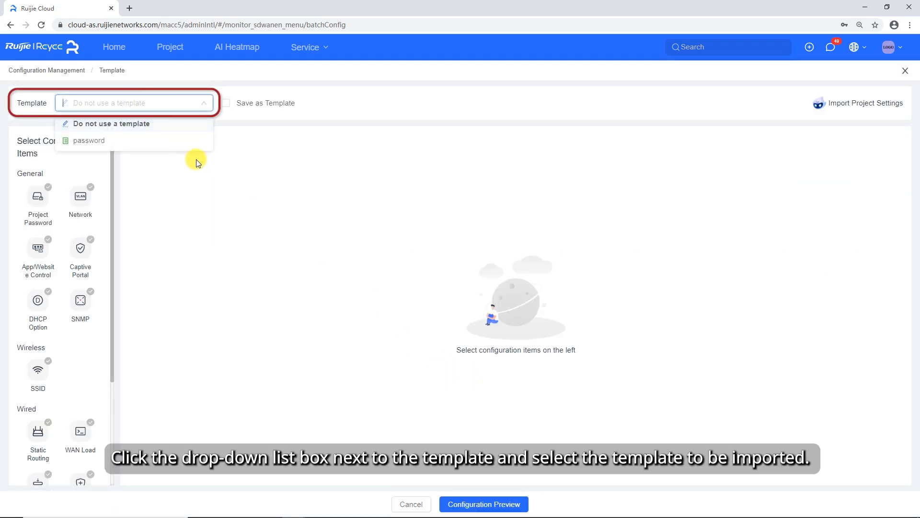
pyautogui.click(100, 141)
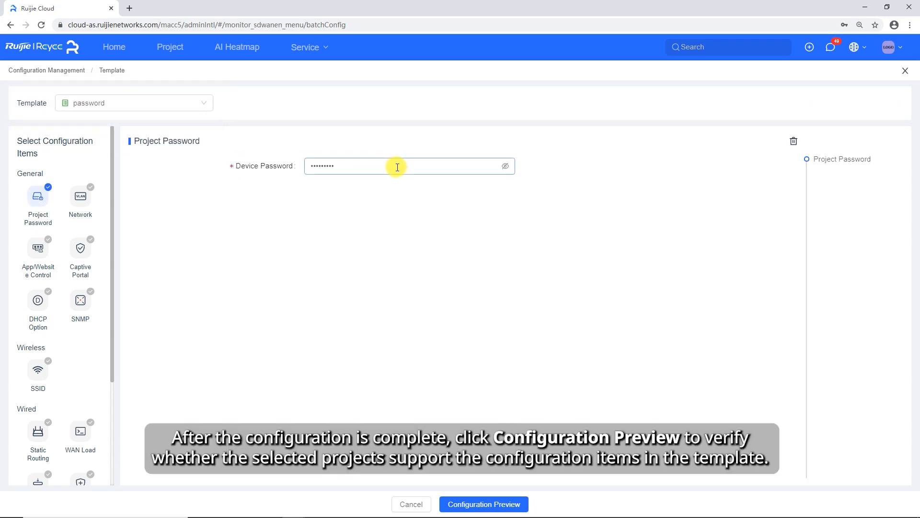
pyautogui.click(499, 503)
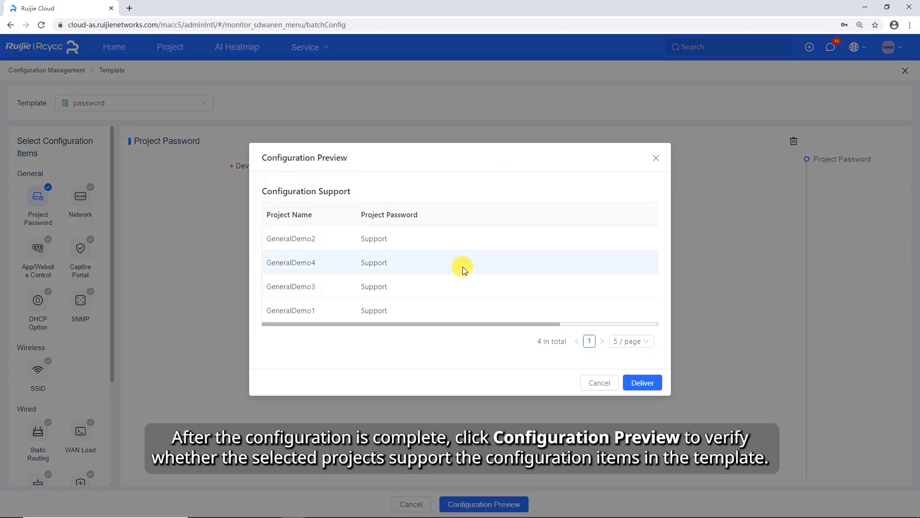
pyautogui.click(644, 383)
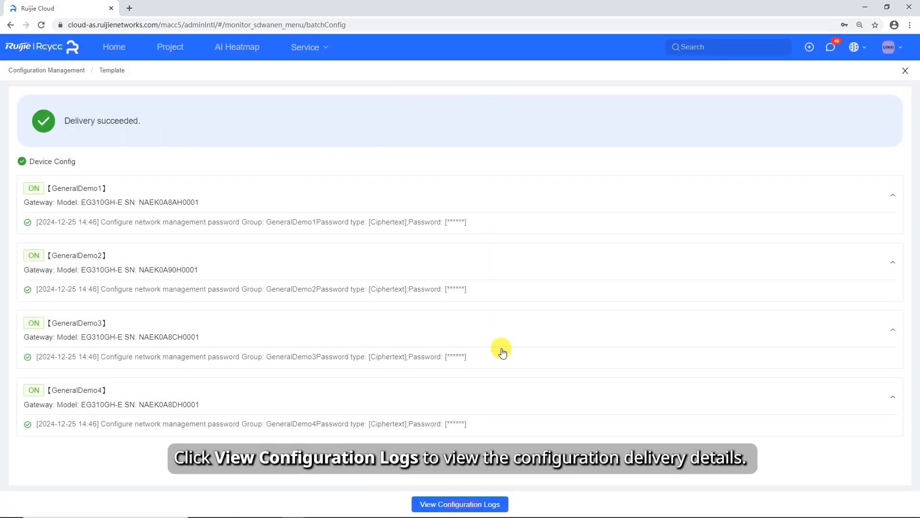
# Open the configuration logs and expand the delivery details of the password template
pyautogui.click(458, 503)
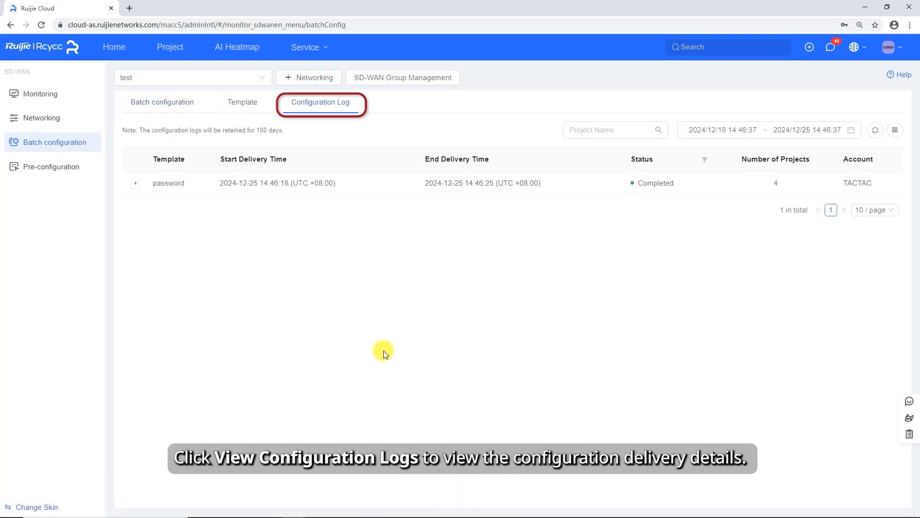
pyautogui.click(134, 184)
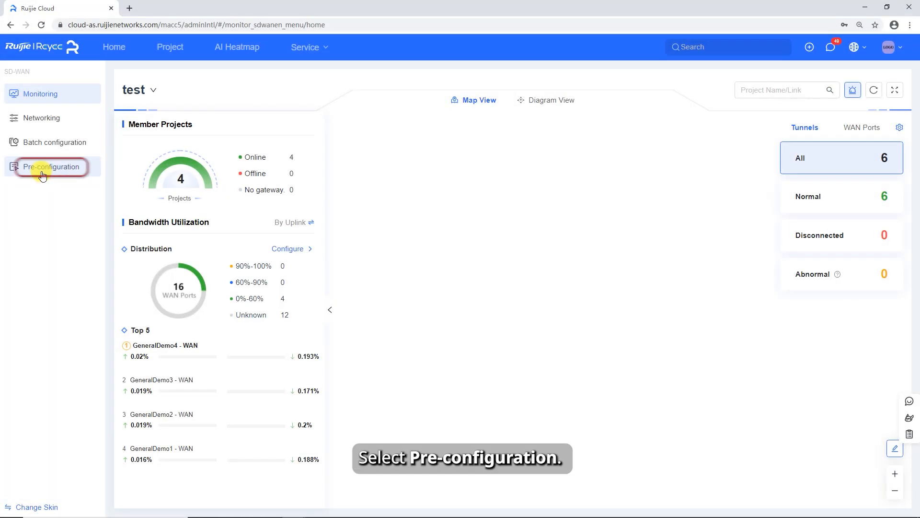
# Create a pre-configuration named DHCP with the DHCP Option item and its DNS server set to 8.8.8
pyautogui.click(42, 174)
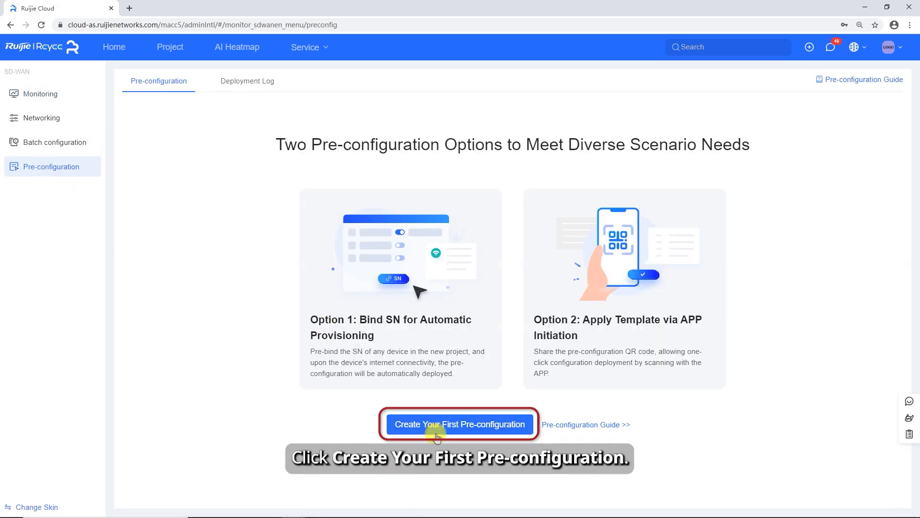
pyautogui.click(437, 436)
pyautogui.click(163, 109)
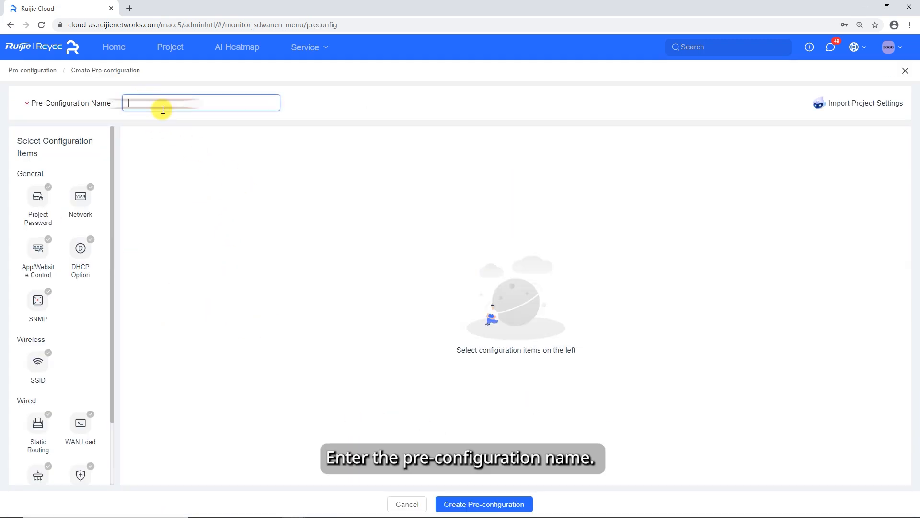
pyautogui.write('DHCP')
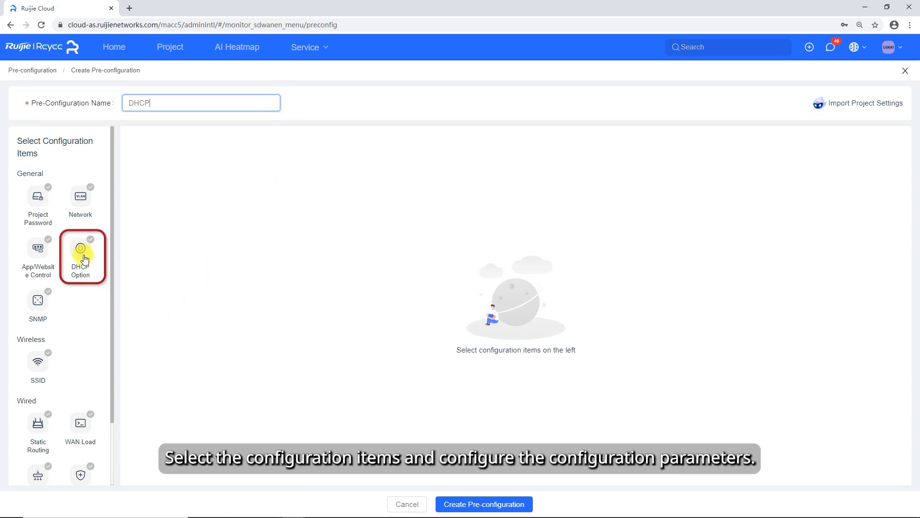
pyautogui.click(82, 252)
pyautogui.click(331, 168)
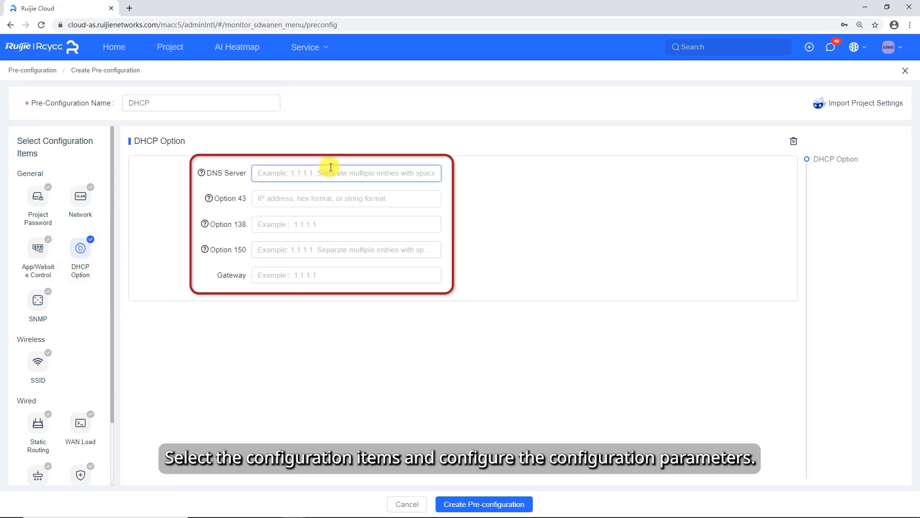
pyautogui.write('8.8.8.8')
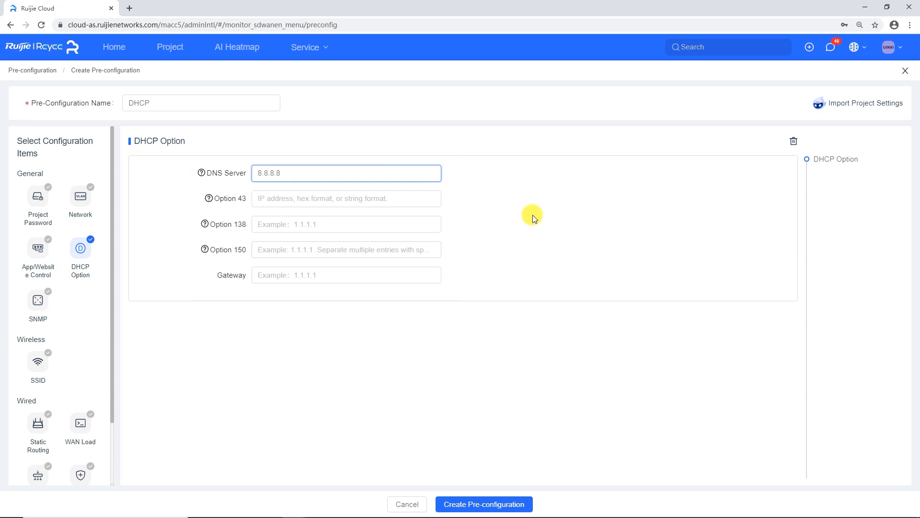
pyautogui.click(505, 505)
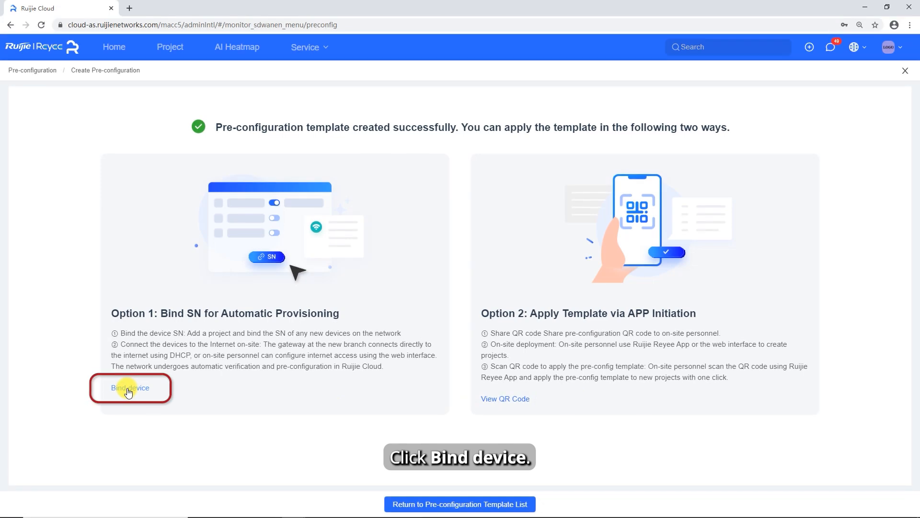
# Bind a device to the DHCP pre-configuration by adding project PRE-CONFIG1 with the device's serial number and the project password
pyautogui.click(128, 391)
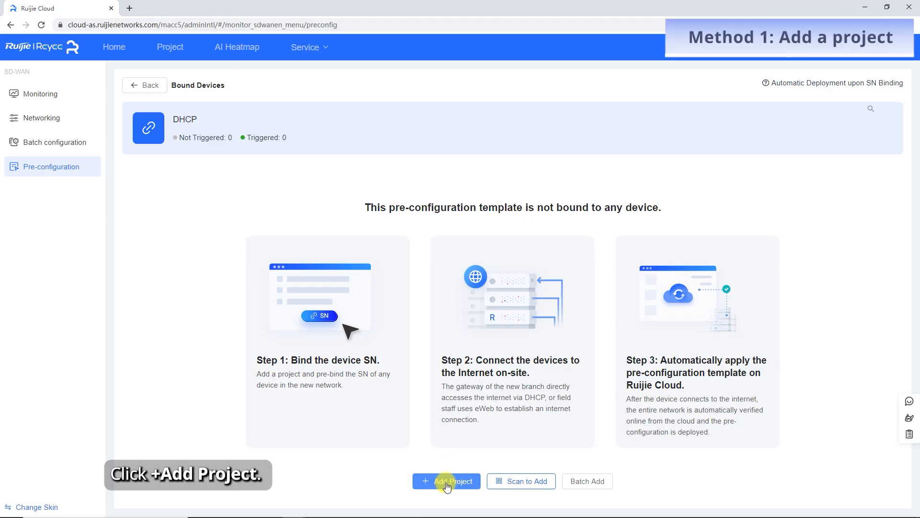
pyautogui.click(447, 482)
pyautogui.click(472, 202)
pyautogui.write('PR')
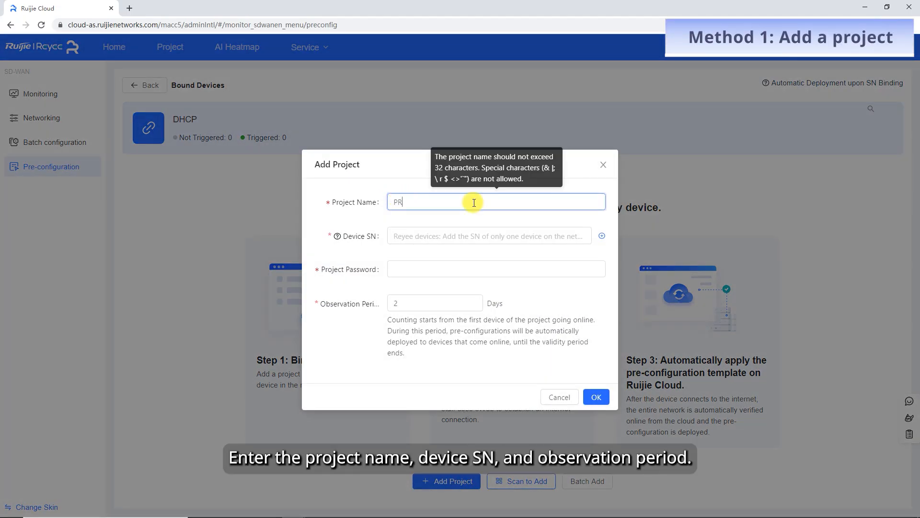
pyautogui.write('E-CONFIG1')
pyautogui.click(448, 235)
pyautogui.write('NAKE159735644')
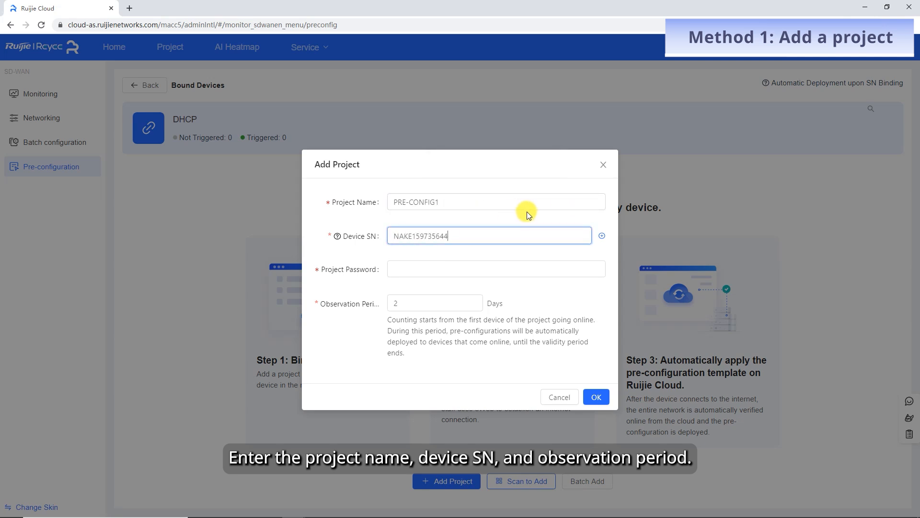
pyautogui.click(444, 270)
pyautogui.write('ruijie123')
pyautogui.click(596, 397)
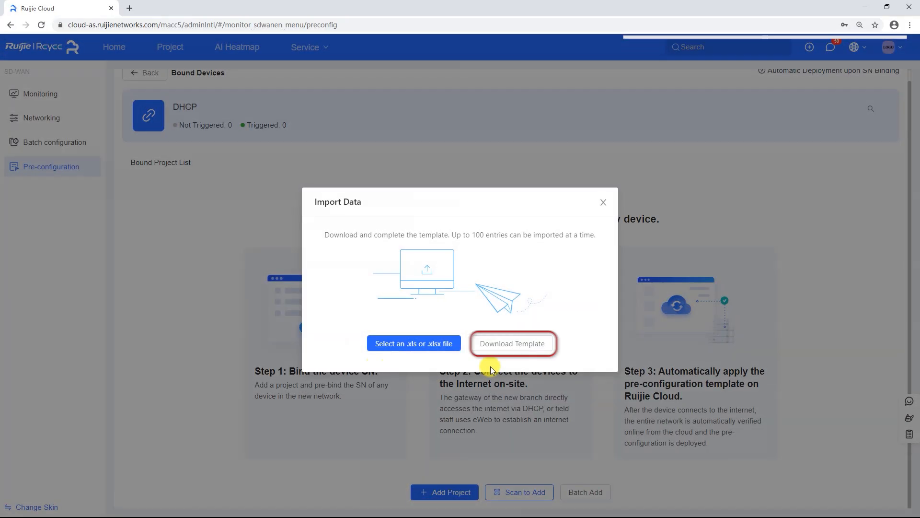
# Download the batch import template and import pre-configuration project group.xlsx from the Downloads folder
pyautogui.click(516, 355)
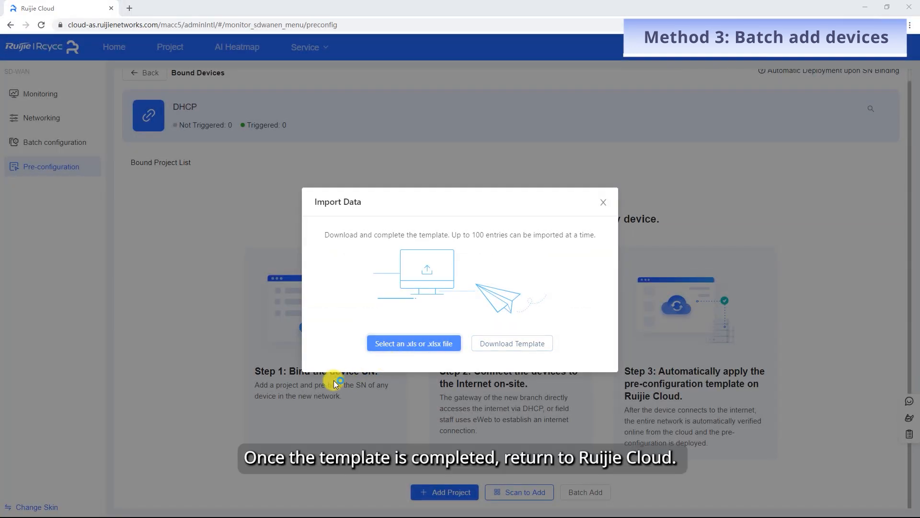
pyautogui.click(426, 202)
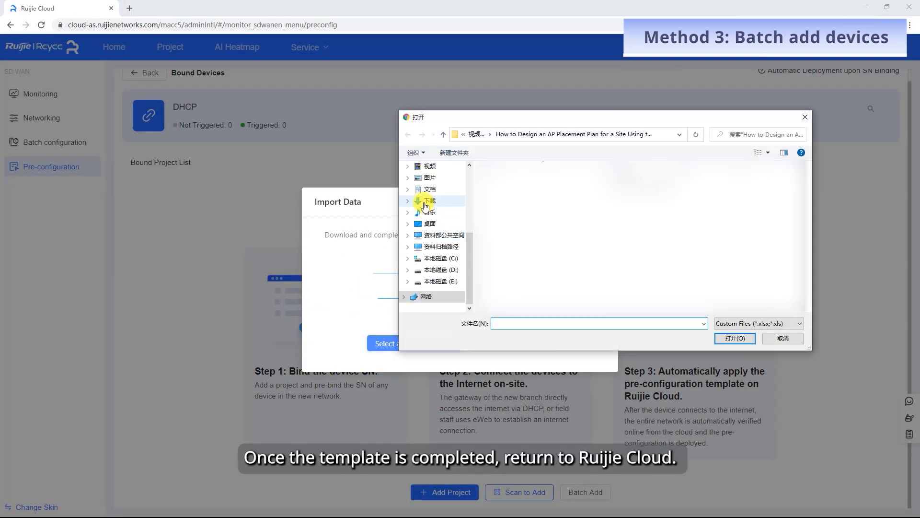
pyautogui.click(515, 196)
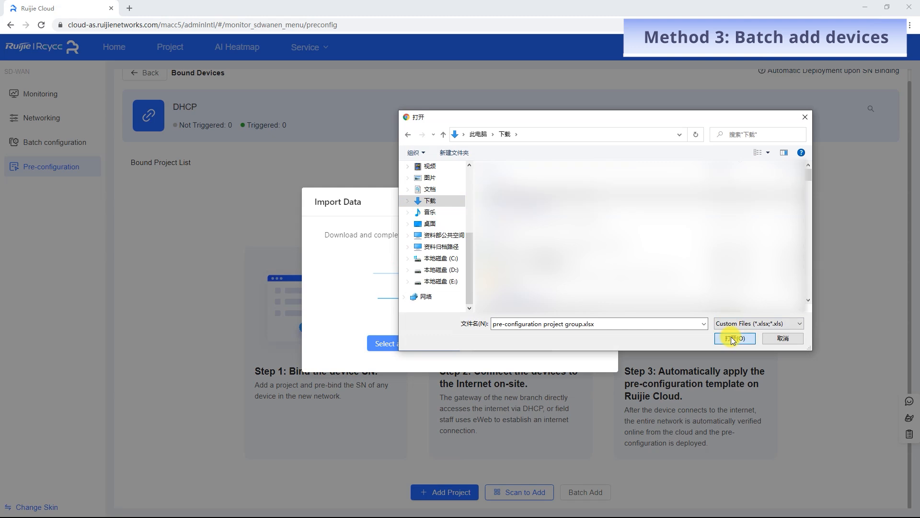
pyautogui.click(735, 339)
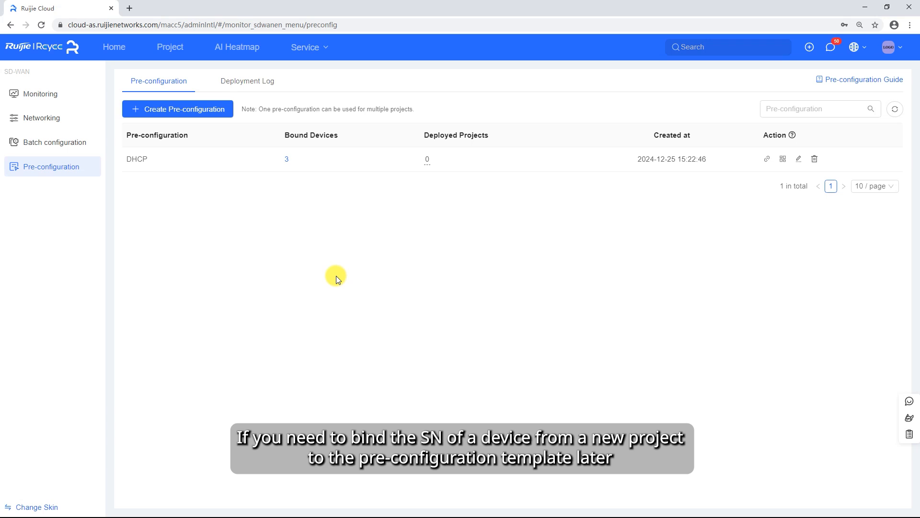
# Open the device binding of the DHCP pre-configuration, and display its QR code for sharing with onsite personnel
pyautogui.click(767, 158)
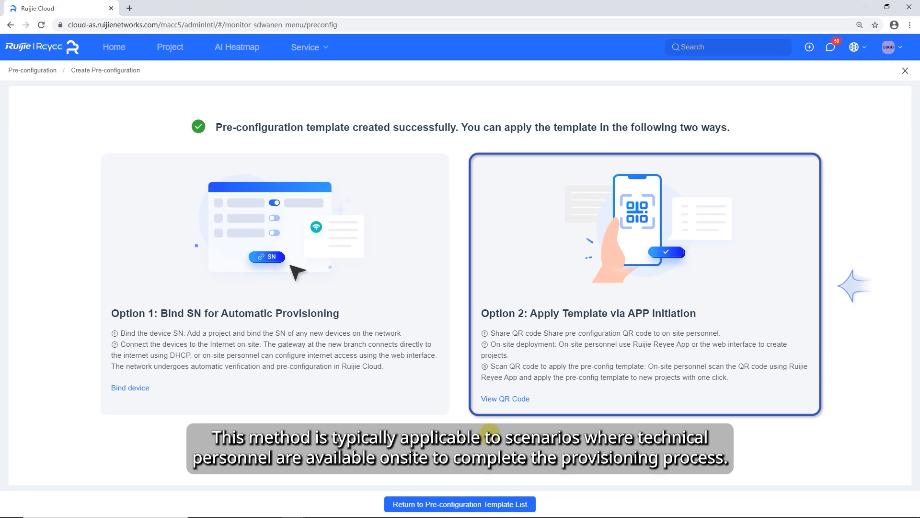
pyautogui.click(507, 403)
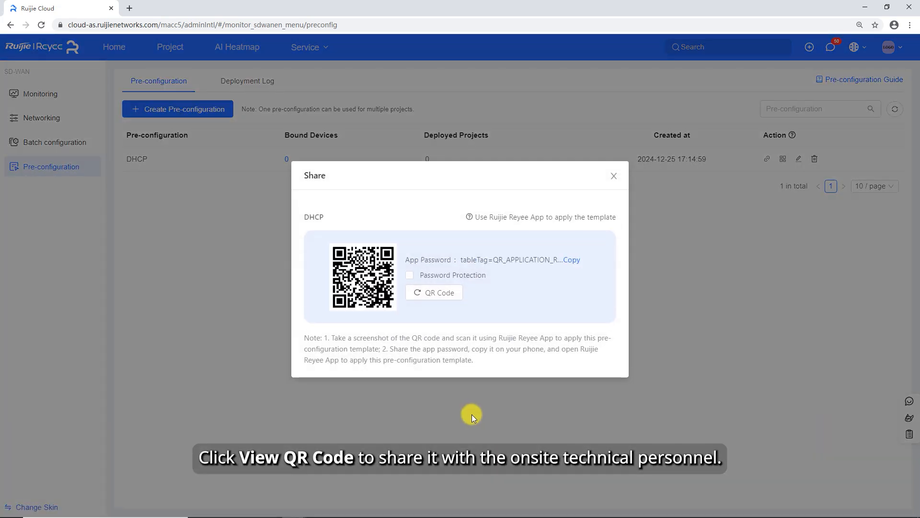